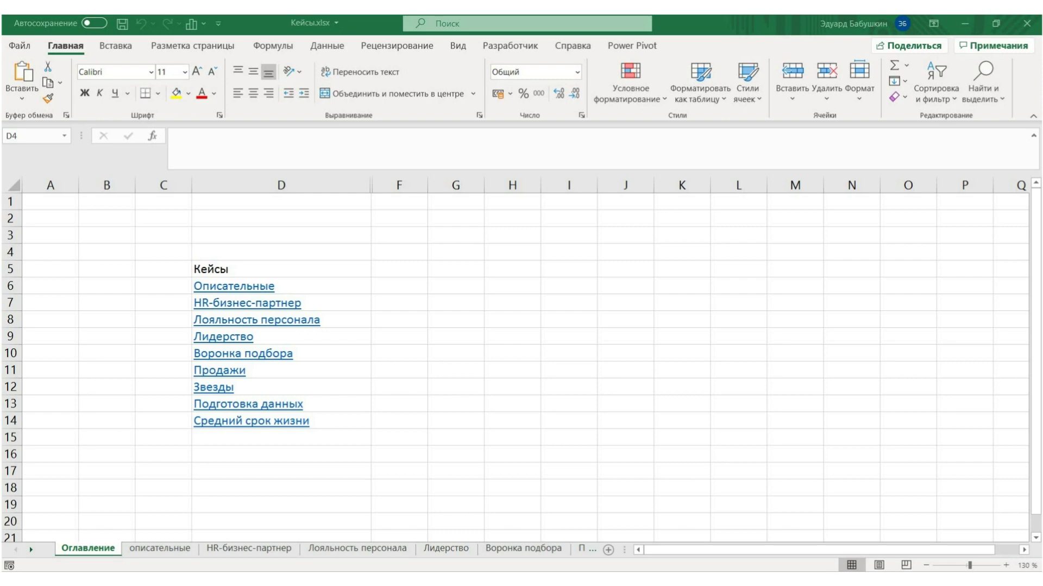
- Browse the Анализ данных tools list on the Данные tab, cancel it, then reopen it
click(327, 45)
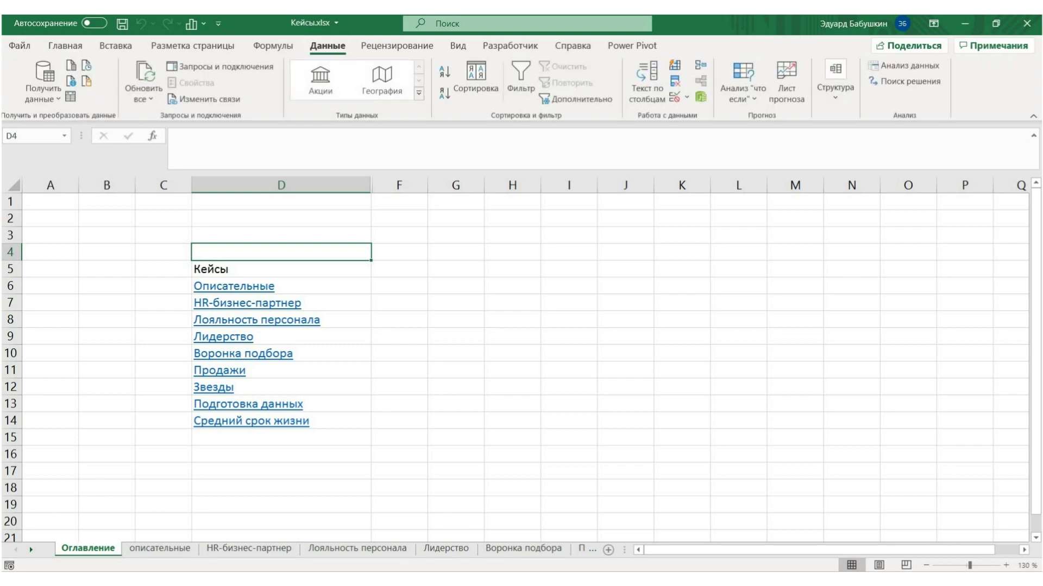
click(904, 65)
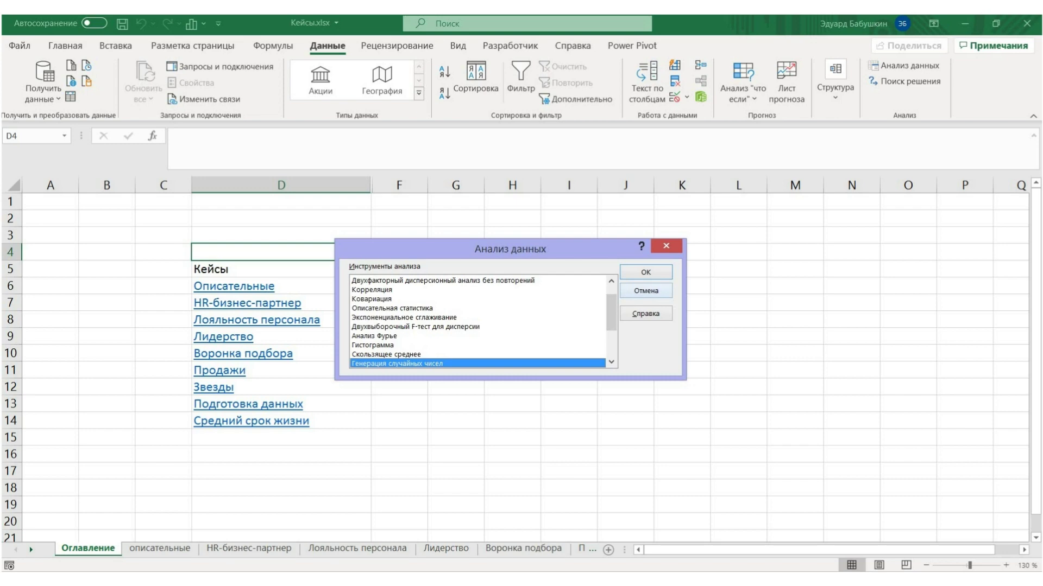
key(Escape)
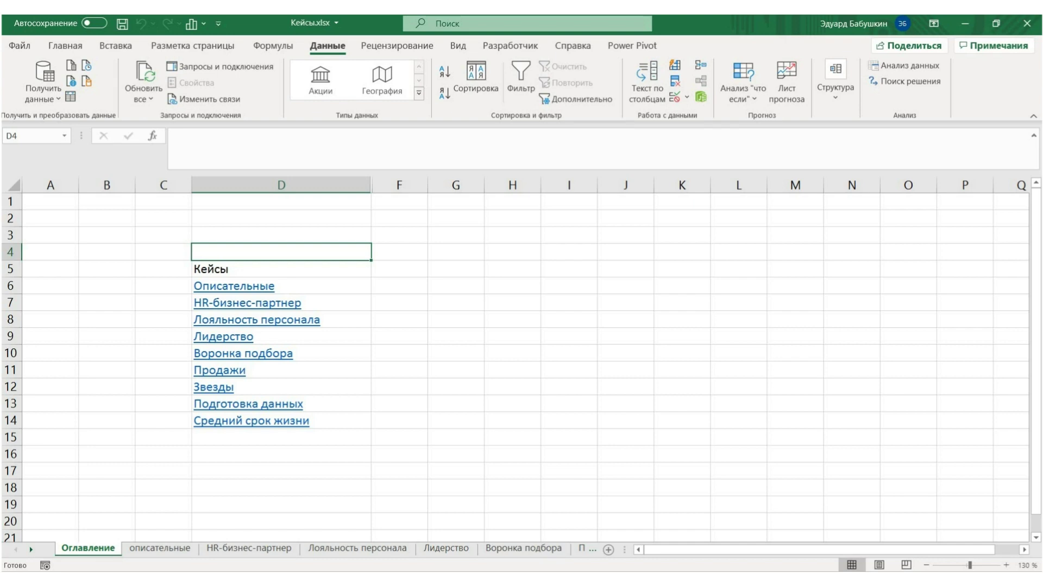
click(904, 65)
click(270, 308)
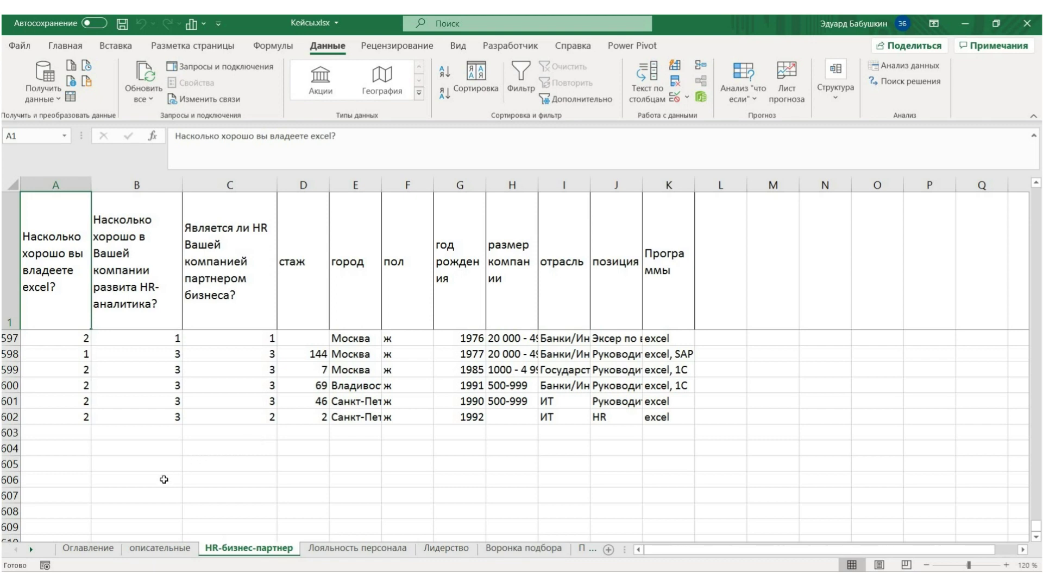
click(87, 549)
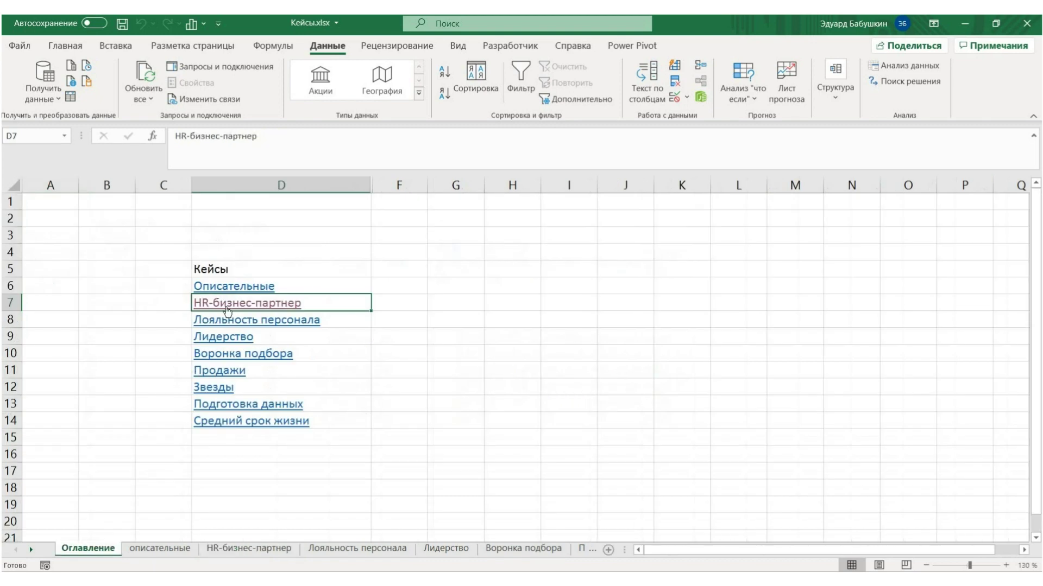
click(230, 286)
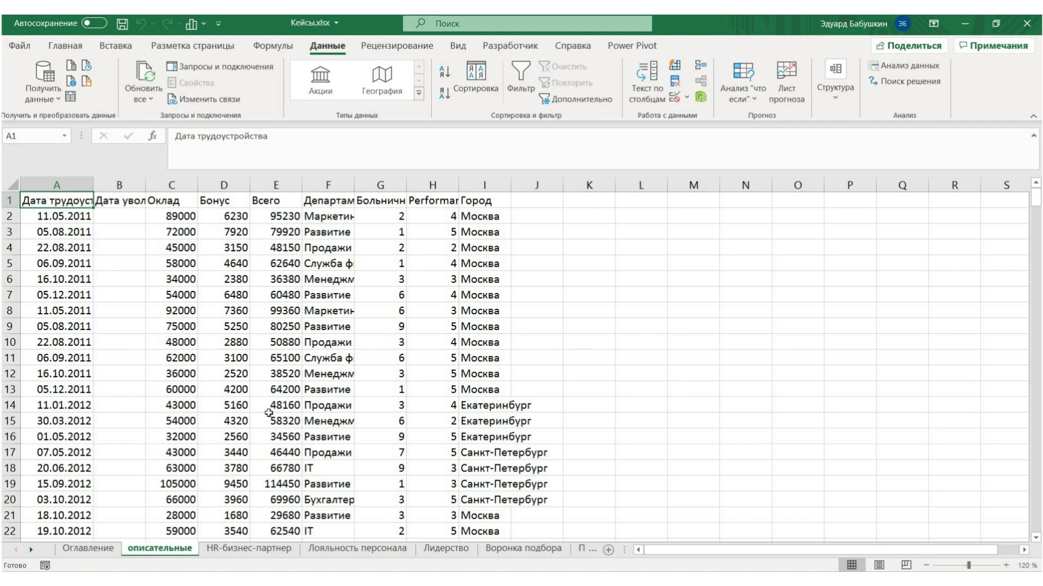
click(95, 549)
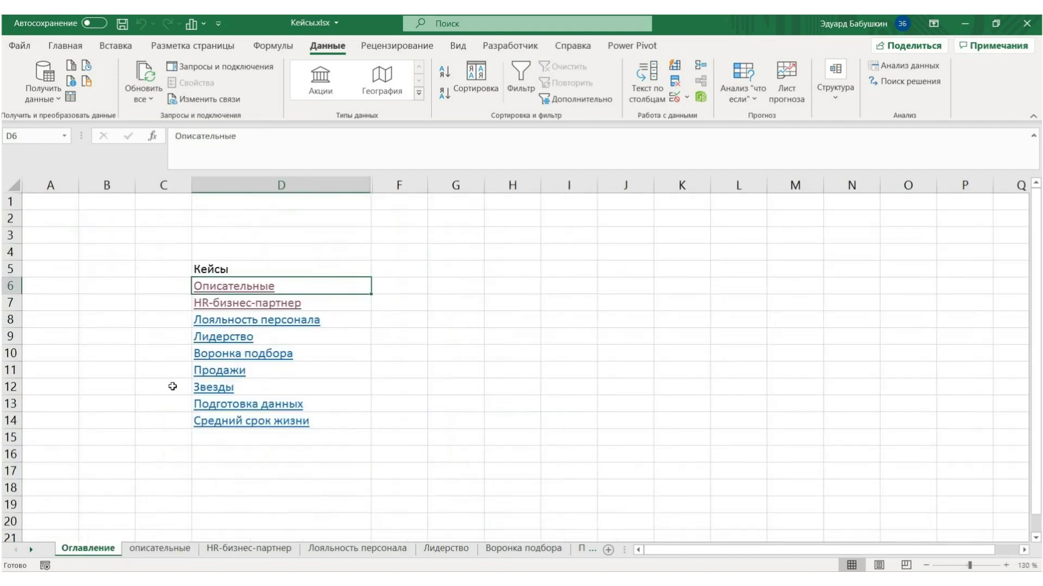
click(222, 320)
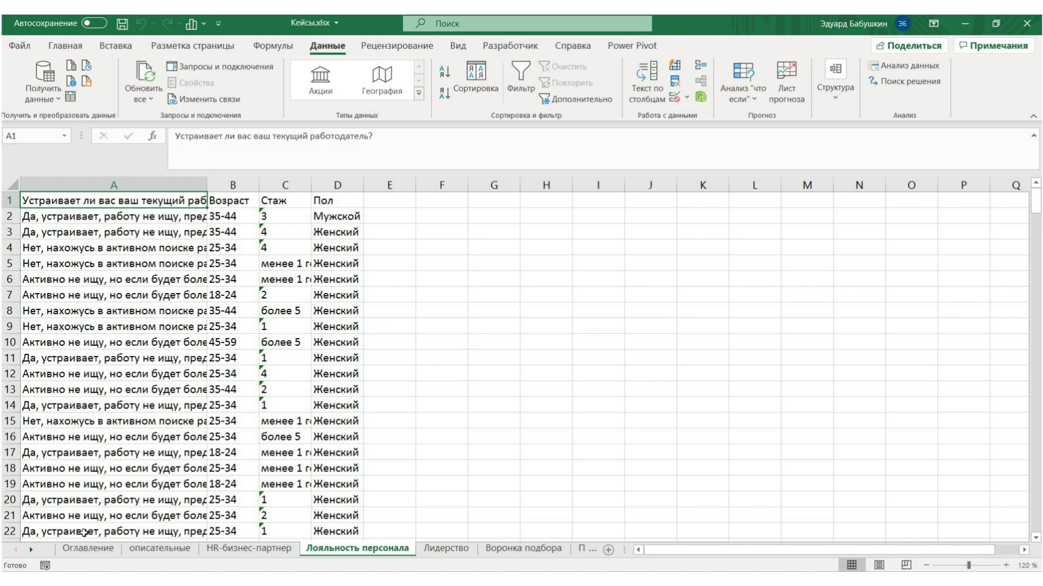
click(85, 550)
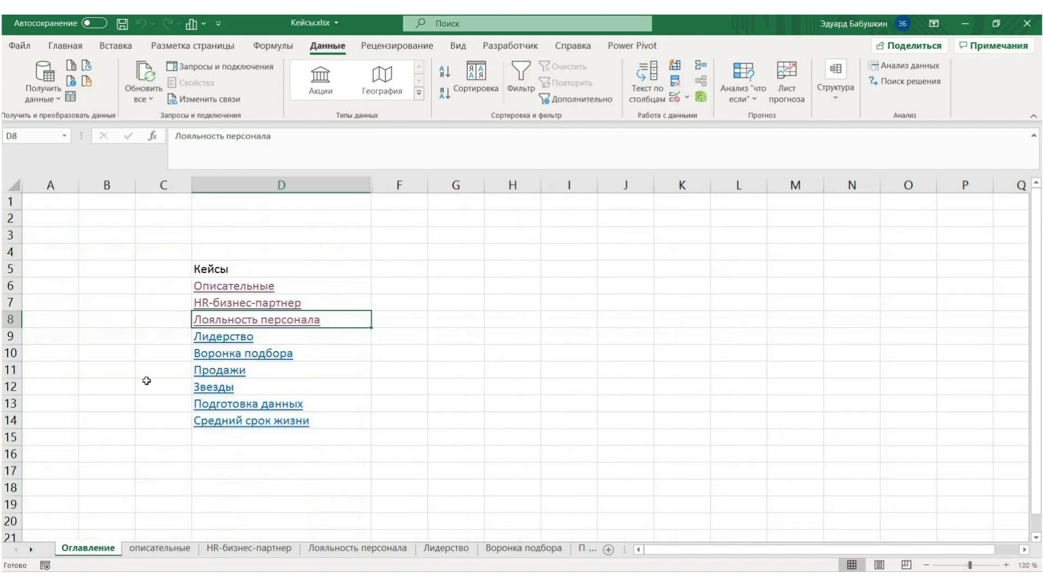
- Visit the Лидерство sheet, then go via Оглавление to the Воронка подбора funnel sheet
click(208, 338)
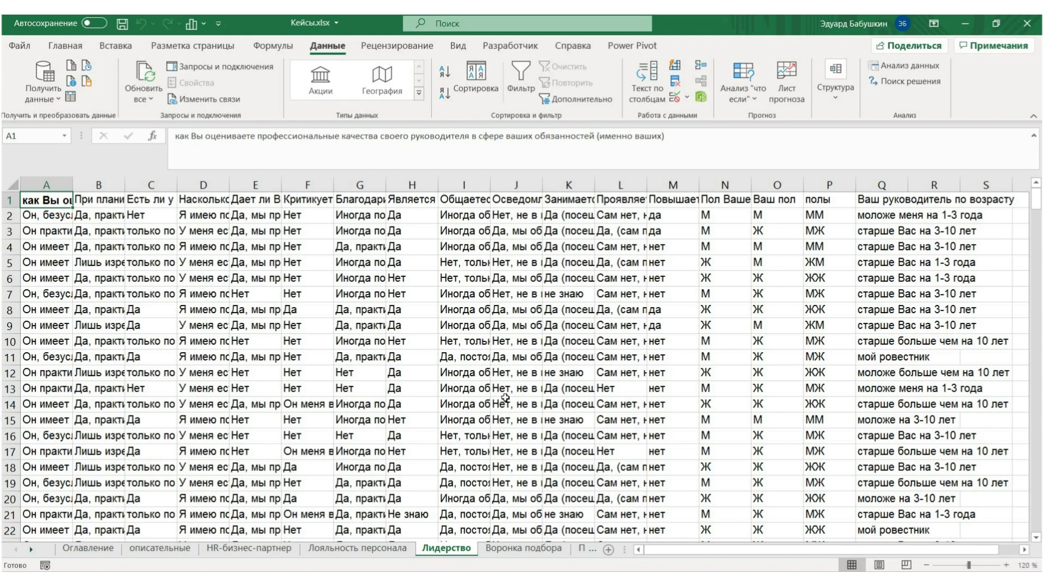
click(105, 548)
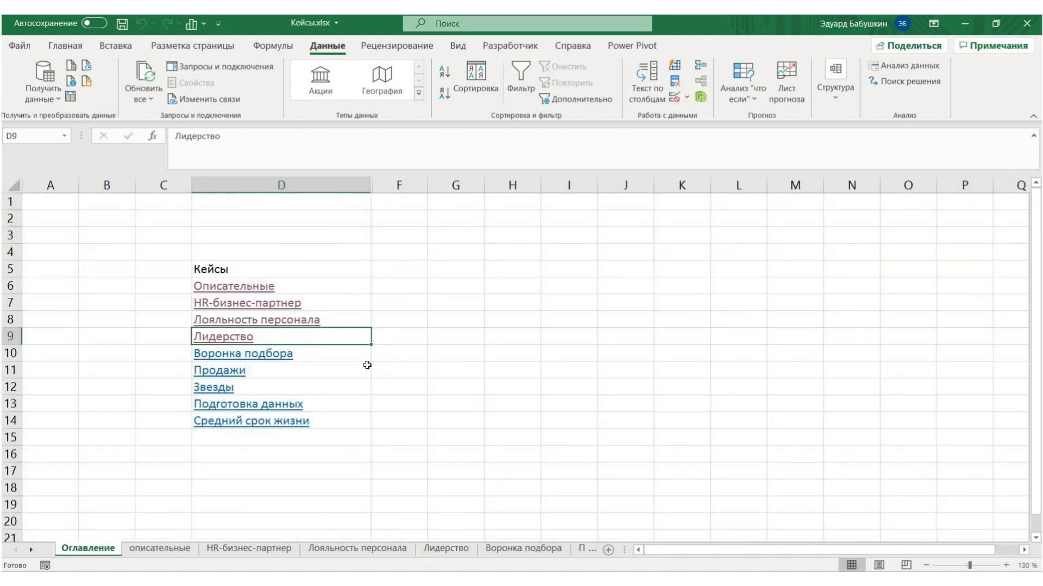
click(269, 354)
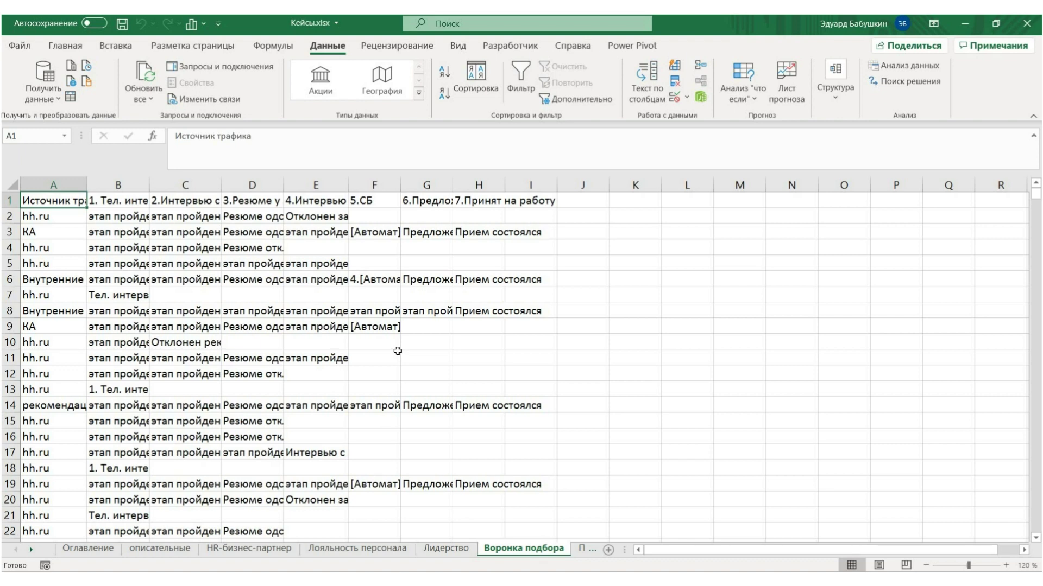
- Open Продажи, inspect the sales and IQ, Опыт, Образование columns, then return to Оглавление
click(105, 549)
click(231, 371)
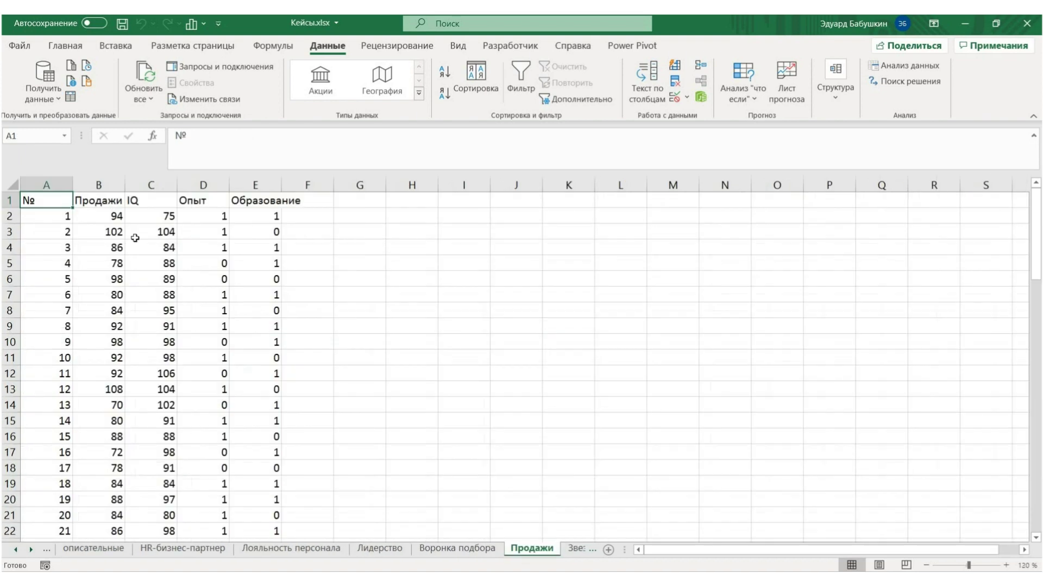
click(108, 187)
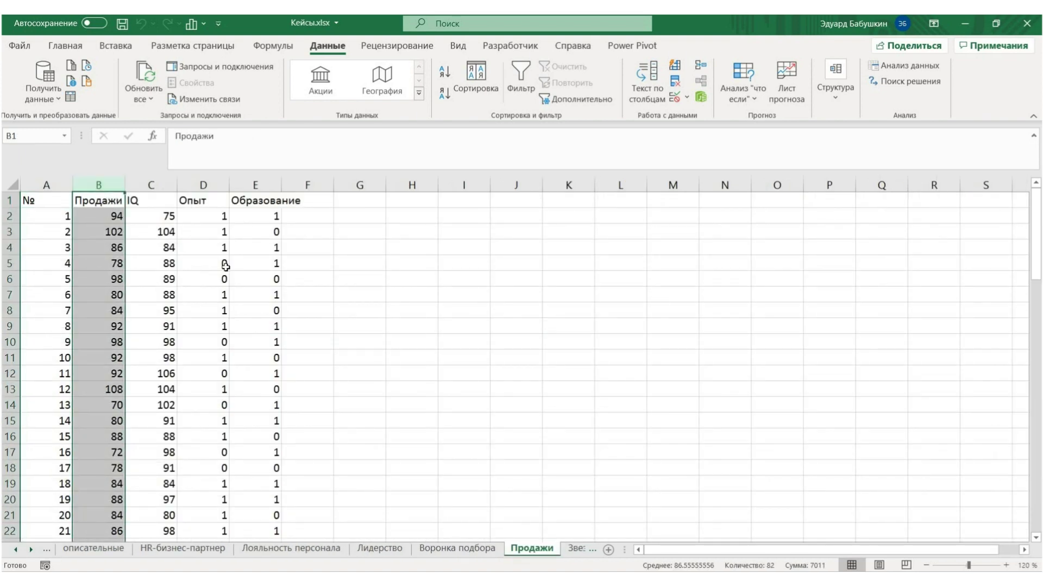
drag(166, 186, 337, 256)
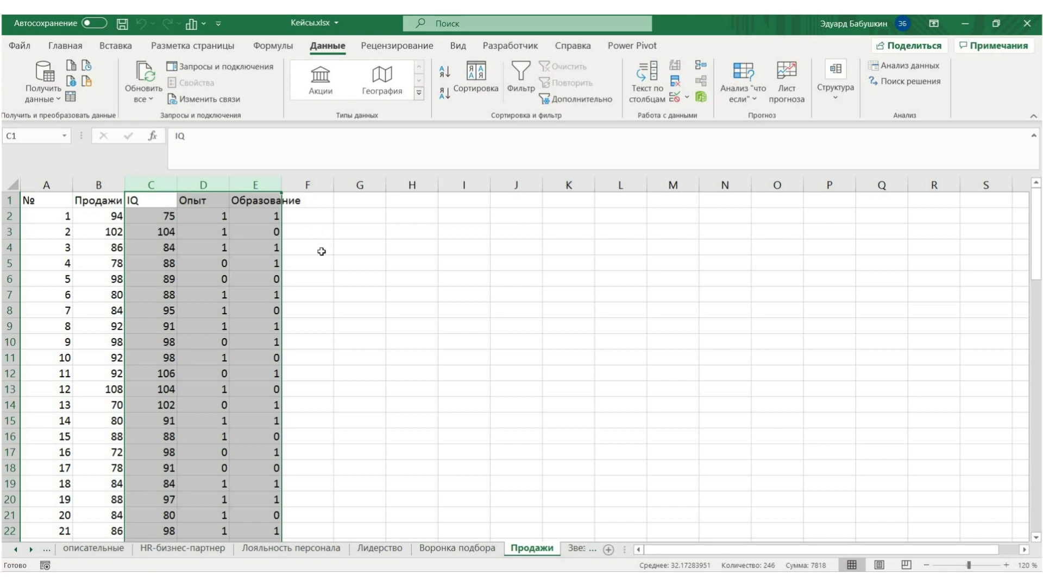
click(313, 233)
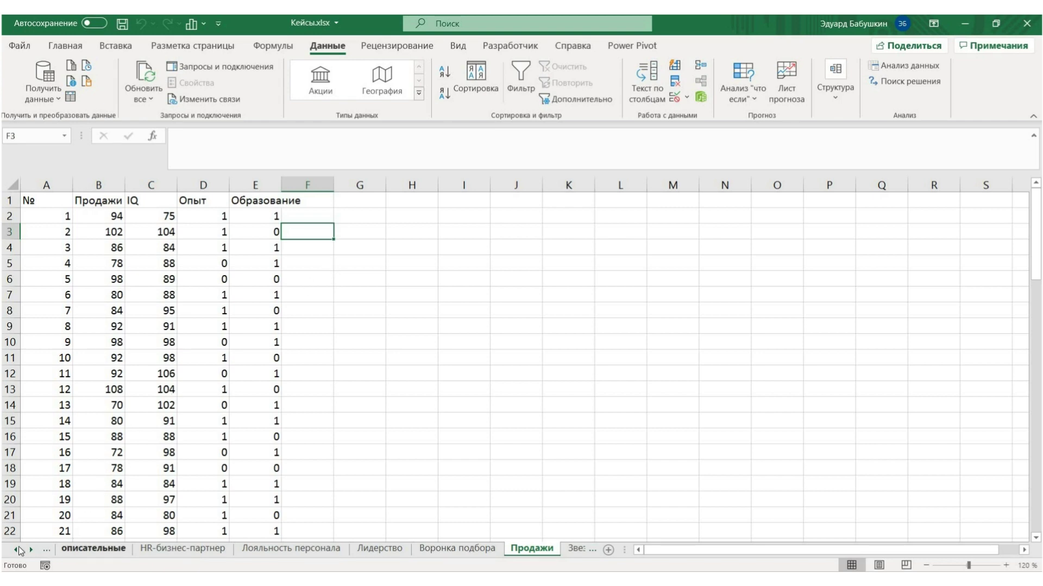
click(18, 552)
click(87, 549)
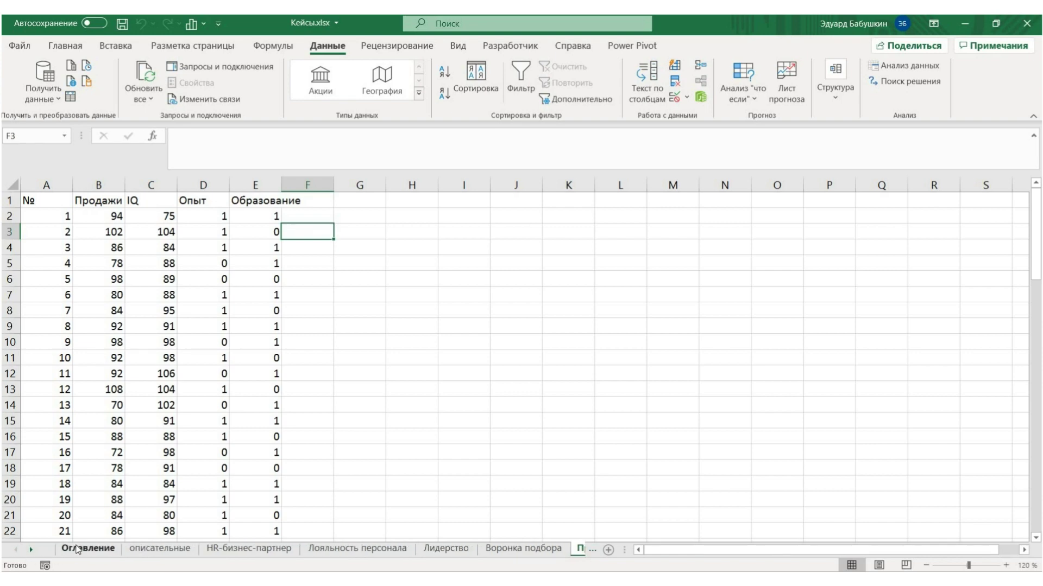
- Open the Звезды sheet and check the пол and звезды column stats, including H12 and H7
click(217, 389)
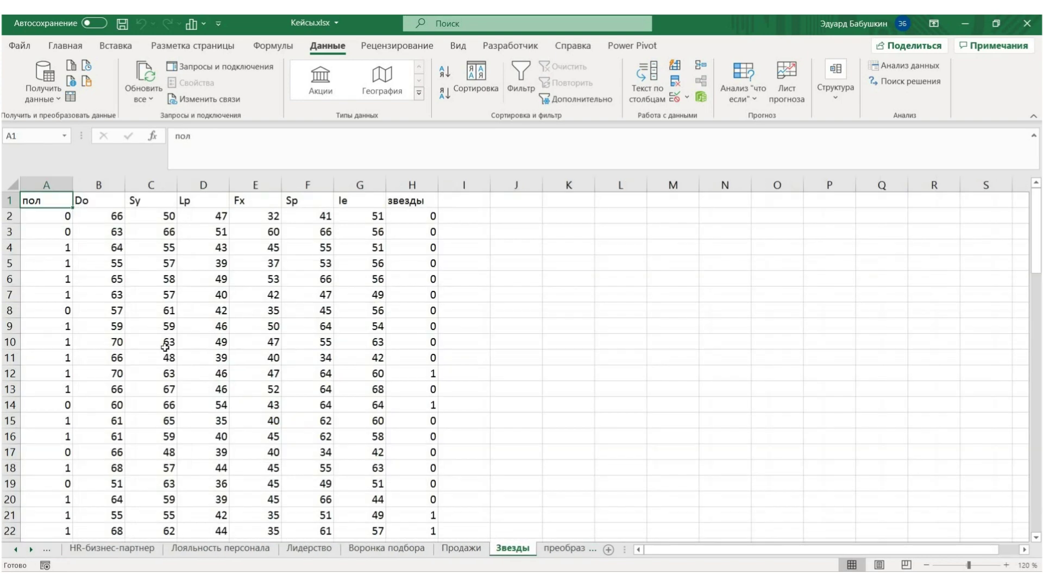
click(47, 185)
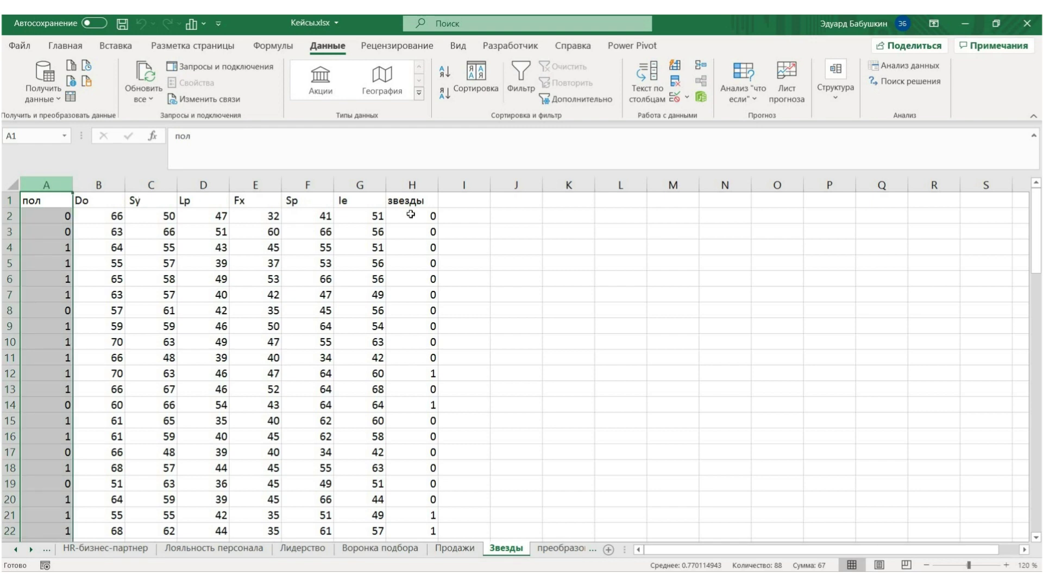
click(410, 184)
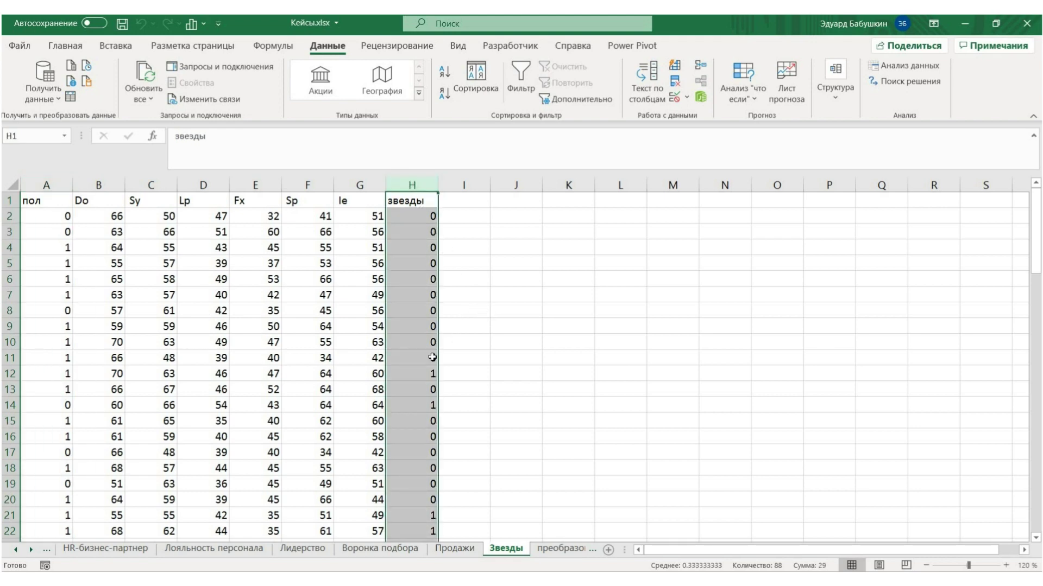
click(414, 381)
click(420, 295)
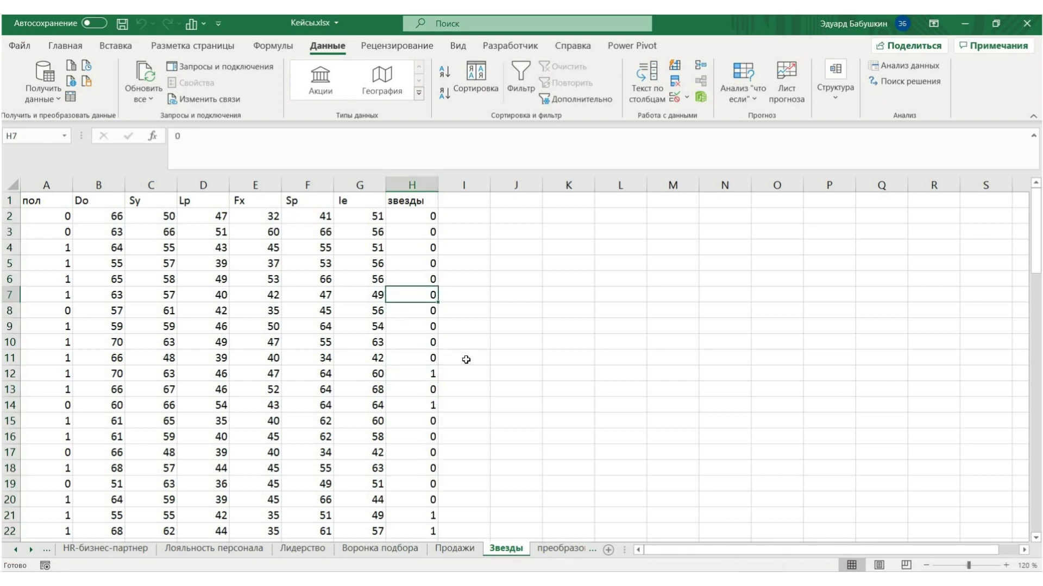
- Check status-bar statistics for the Do to Ie columns and the звезды column
click(48, 187)
click(98, 185)
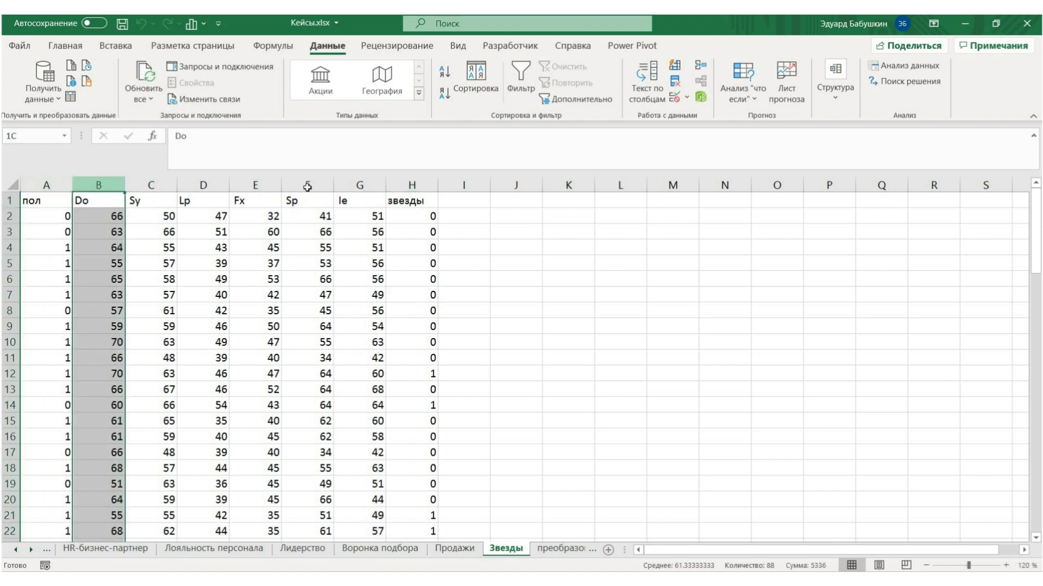
drag(290, 188, 362, 188)
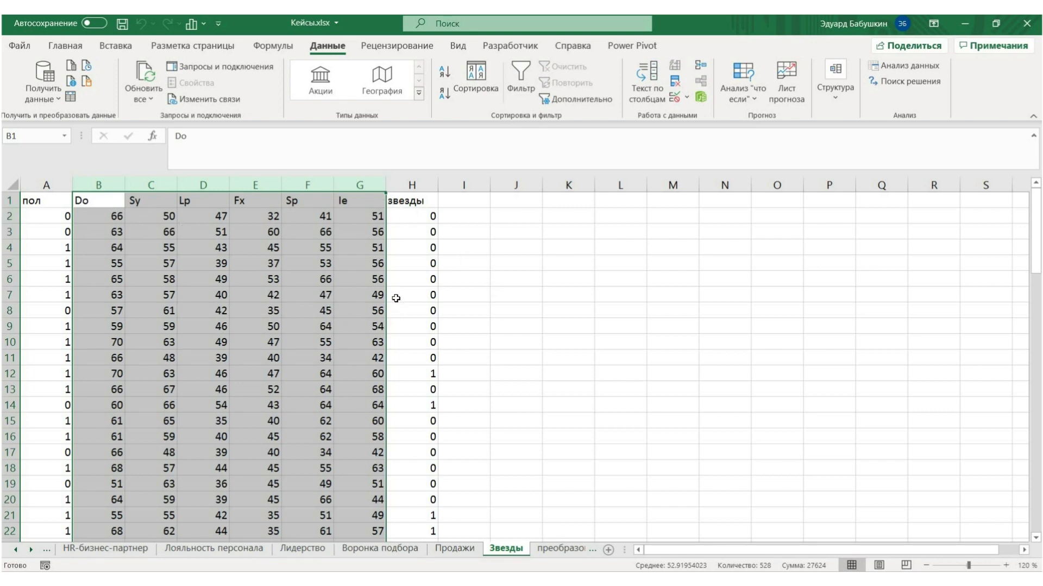
click(414, 187)
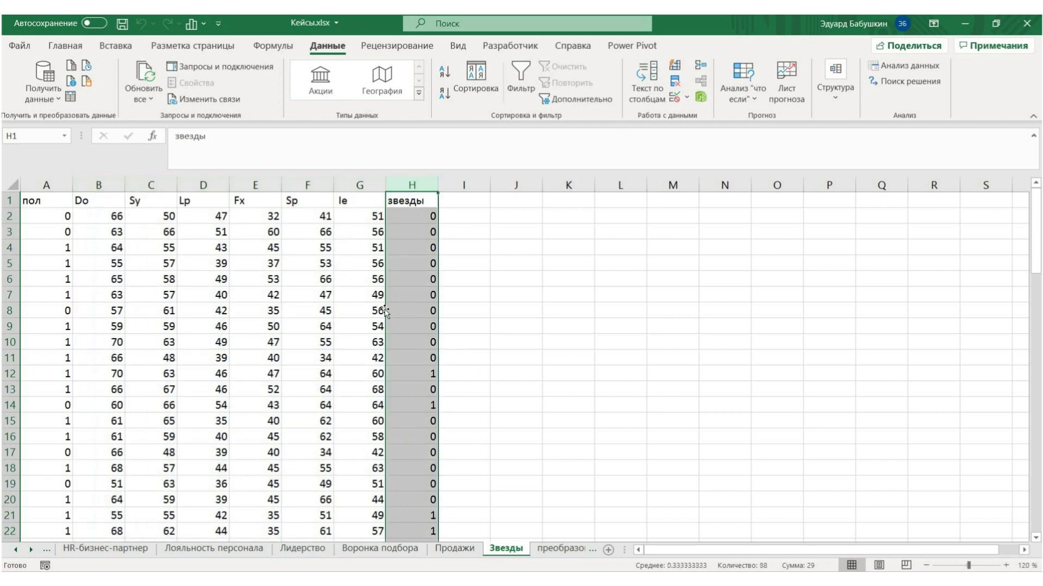
- Return to Оглавление and open the Подготовка данных case sheet
click(17, 550)
click(87, 548)
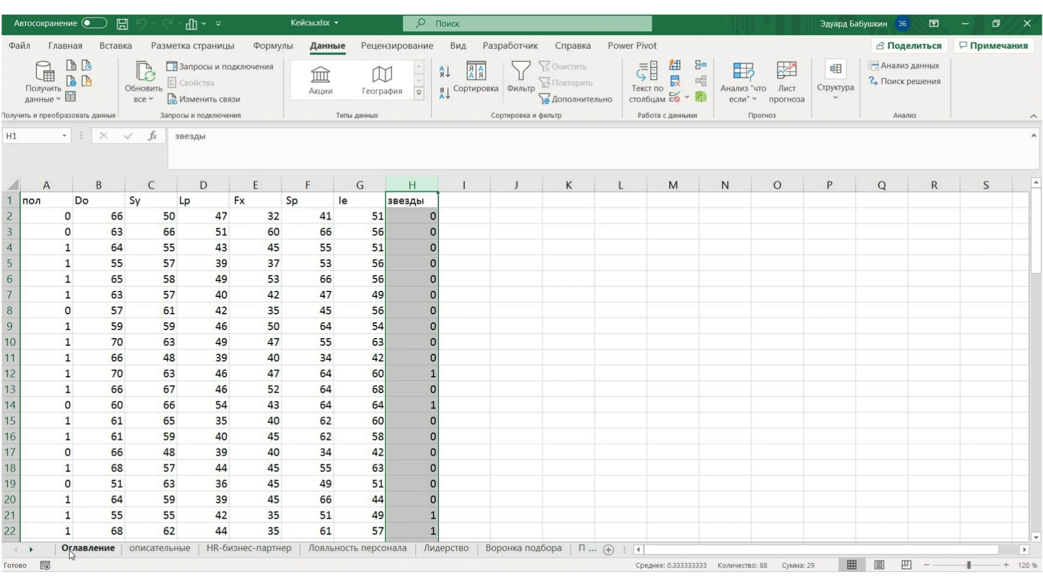
click(234, 406)
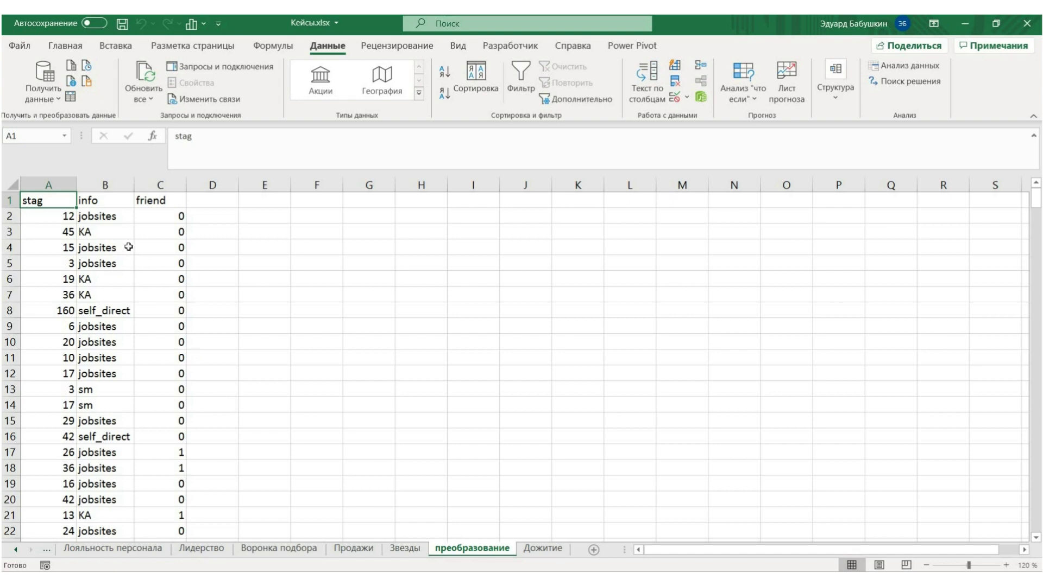
- Check the stag and info column statistics on преобразование, then go back to Оглавление
click(40, 186)
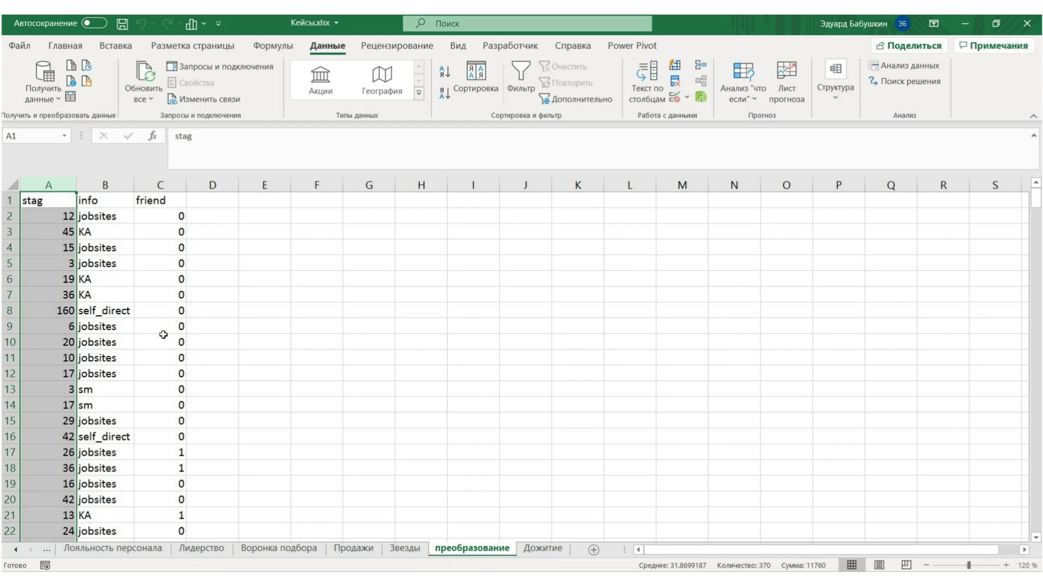
click(94, 186)
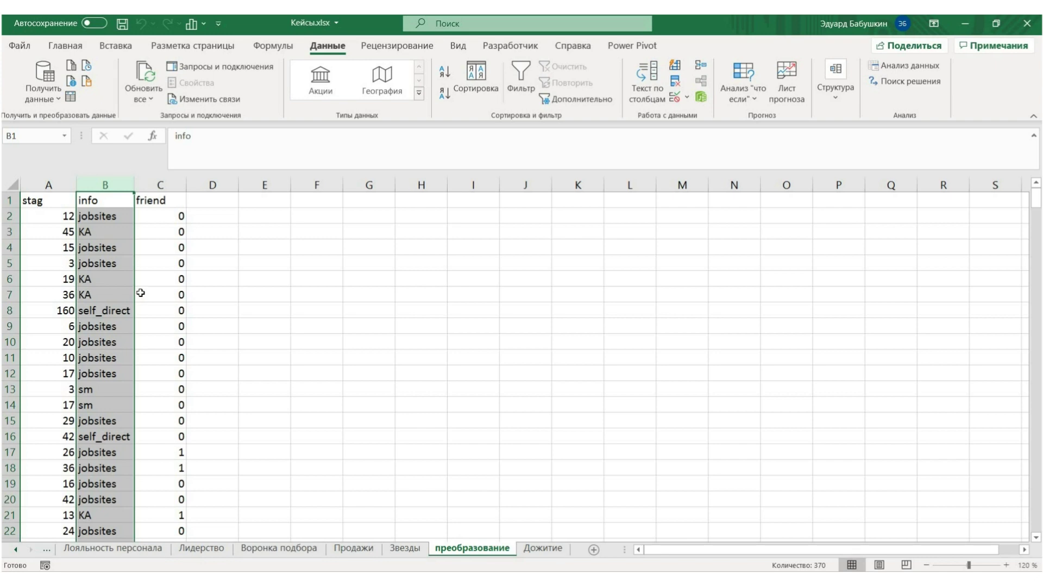
click(16, 550)
click(17, 550)
click(16, 550)
click(78, 550)
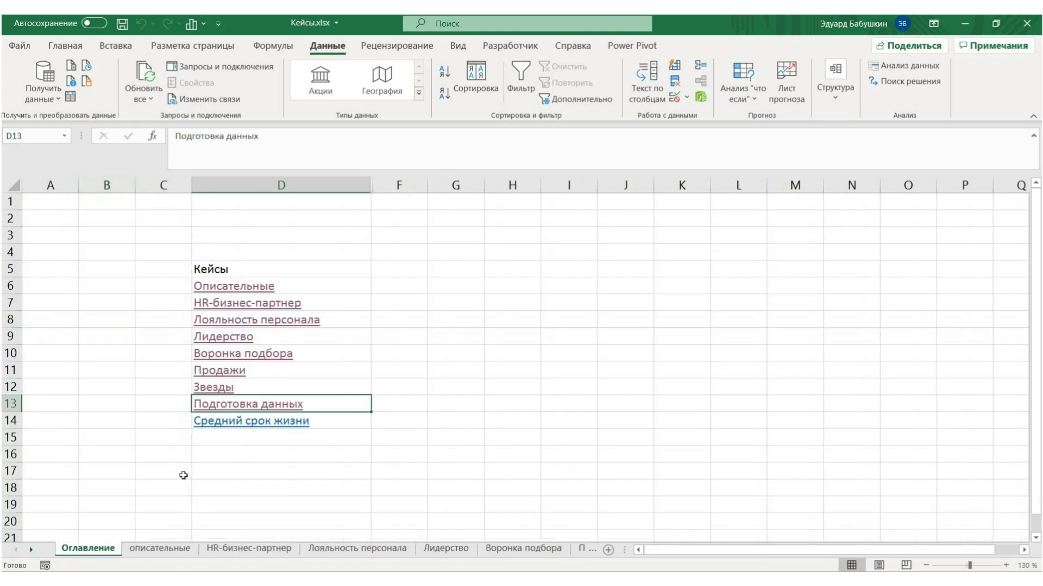
- Open Средний срок жизни, then view the каплан-майер and Лог-ранк charts in Дожитие.xlsx
click(251, 423)
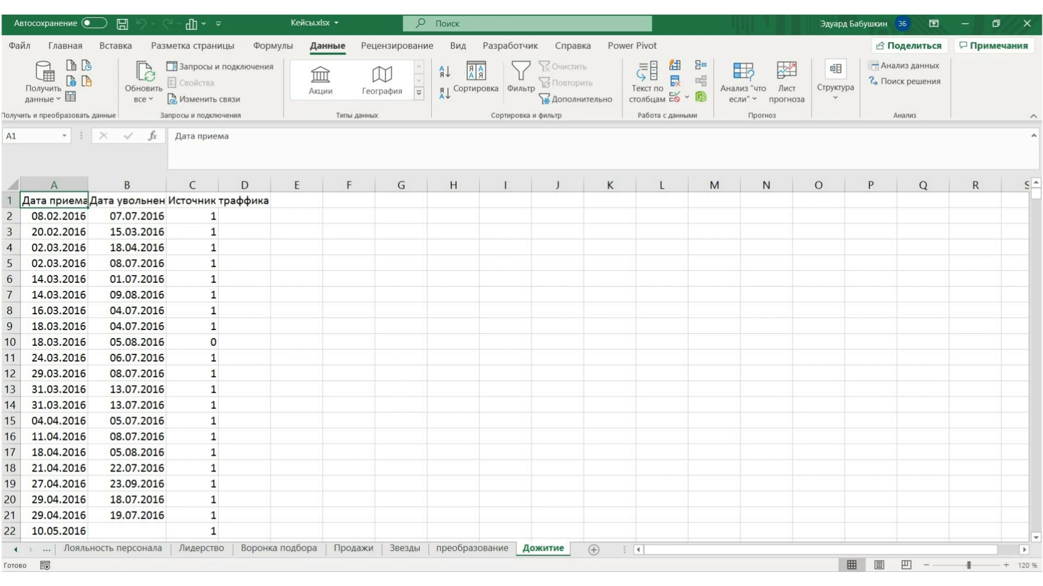
click(122, 527)
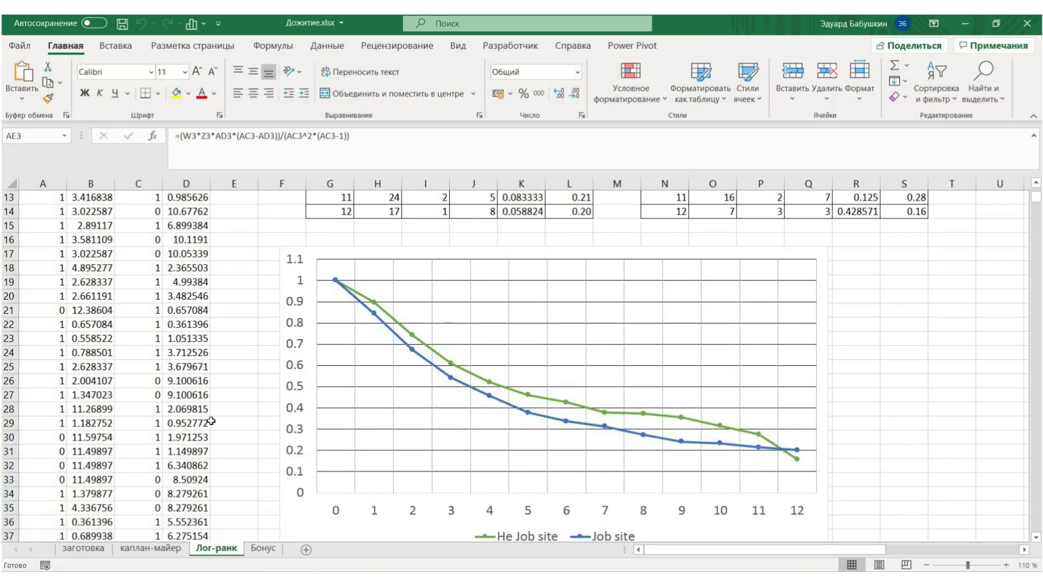
click(136, 551)
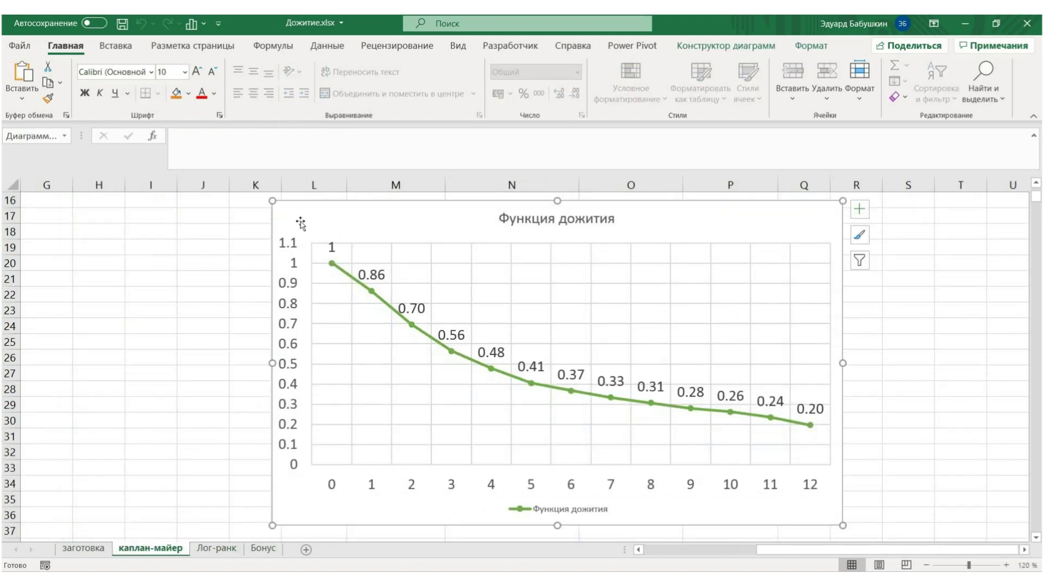
click(216, 549)
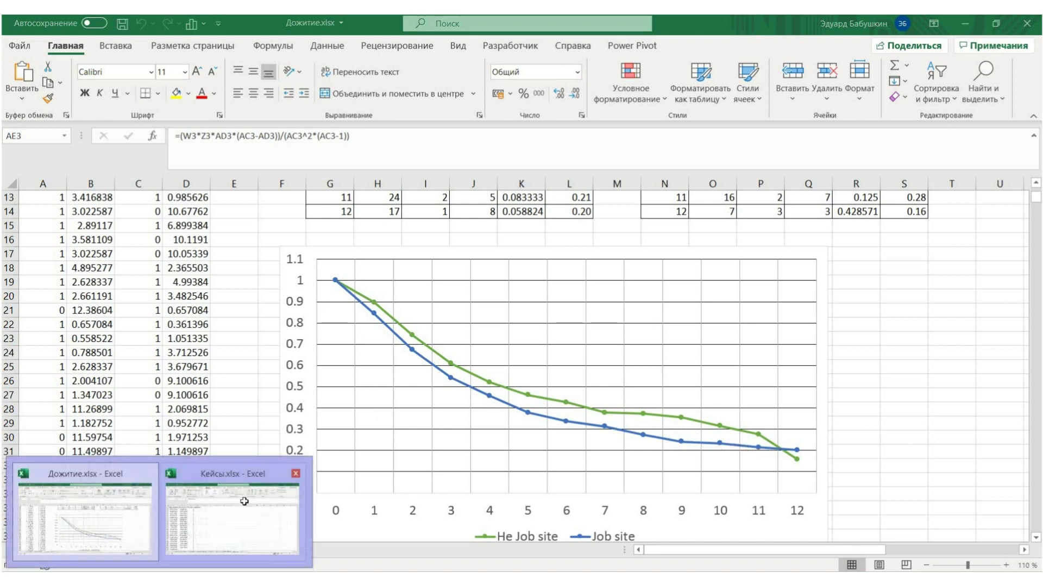
- Switch back to Кейсы.xlsx and return to the Оглавление contents sheet
click(244, 502)
click(18, 550)
click(18, 551)
click(18, 551)
click(73, 550)
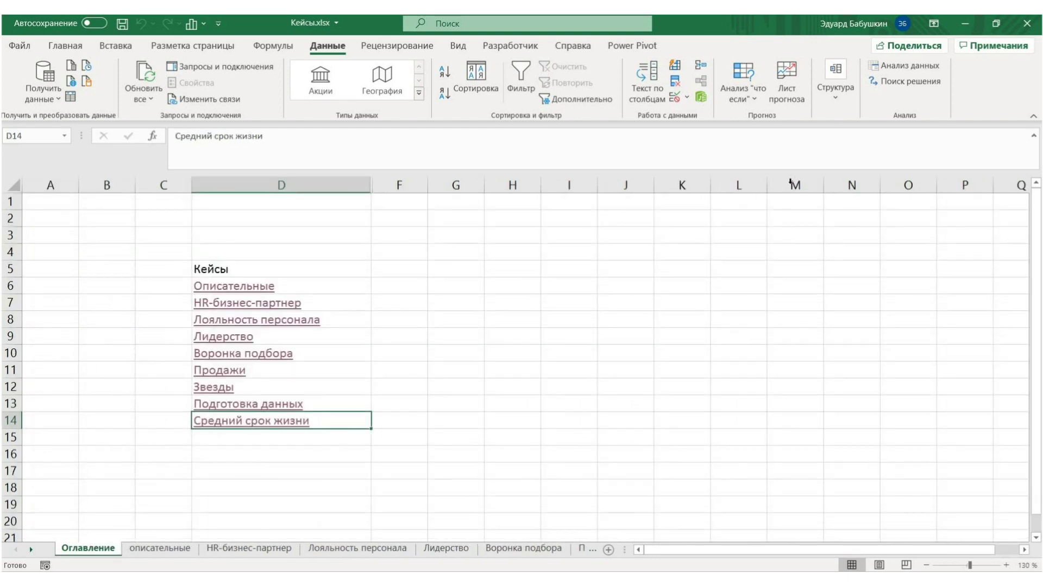